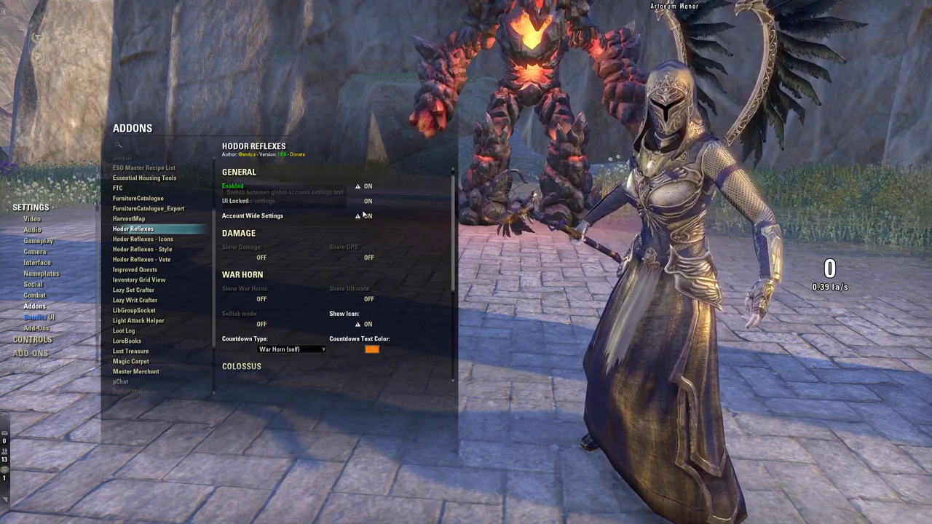
Browse the Hodor Reflexes Icons, Style and Vote modules, then return to main Hodor Reflexes settings.
scroll(354, 248, down, 3)
scroll(234, 219, up, 3)
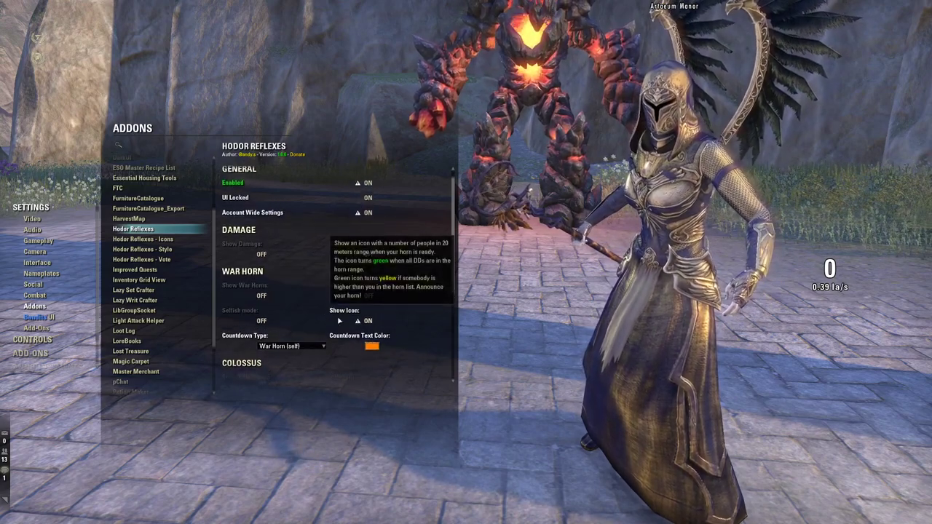
scroll(360, 344, down, 5)
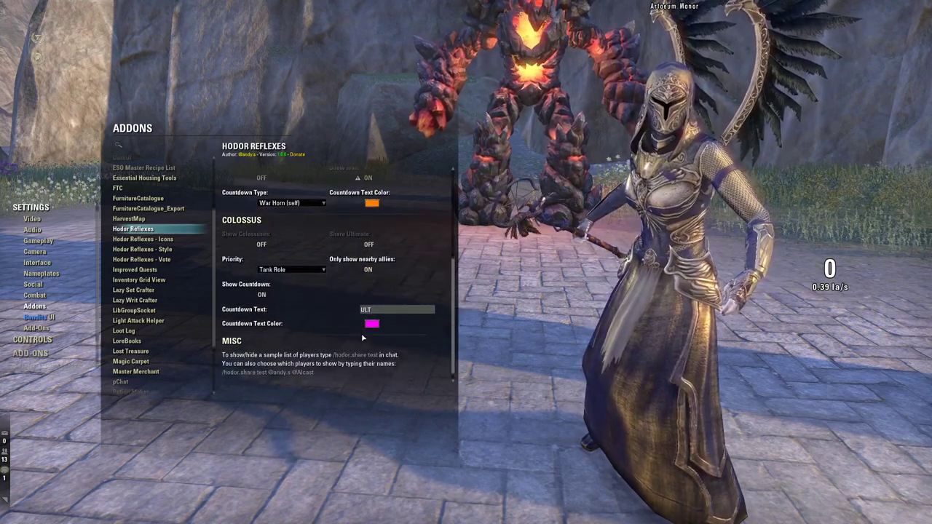
click(191, 239)
click(147, 249)
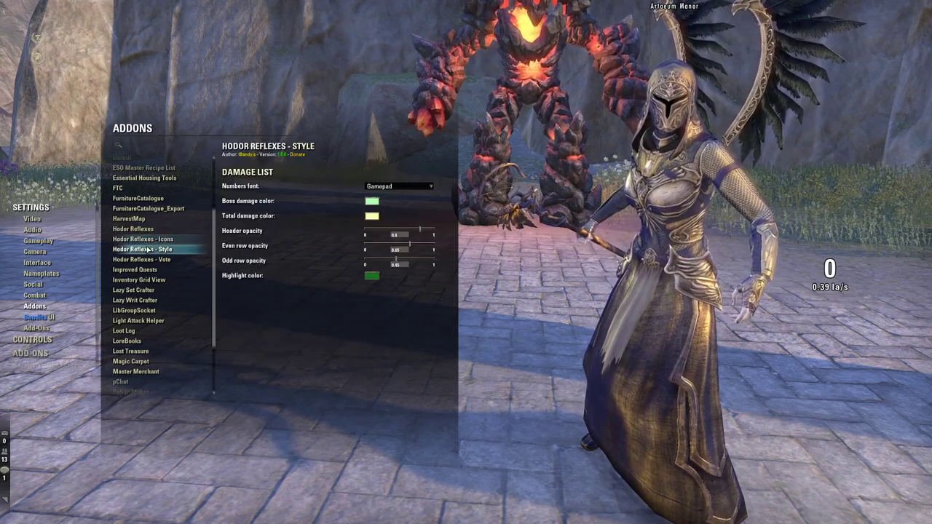
click(151, 259)
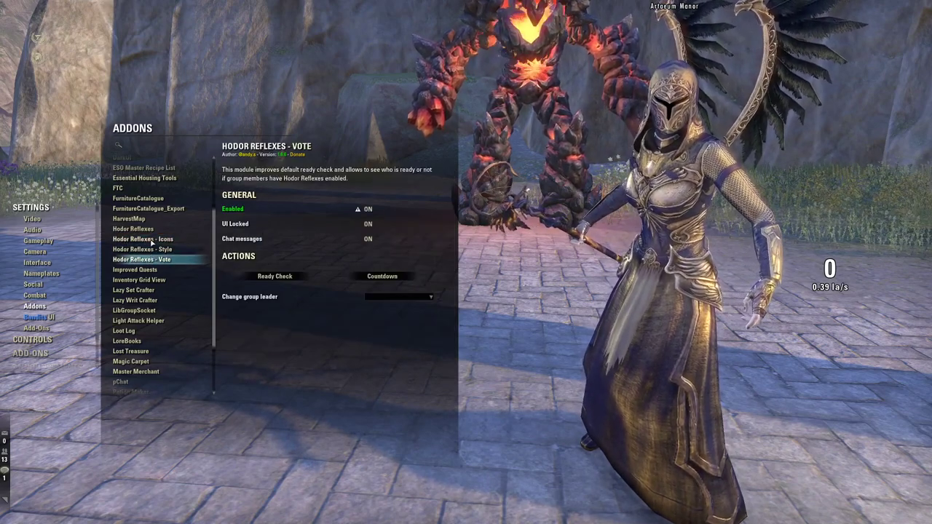
click(151, 240)
click(150, 259)
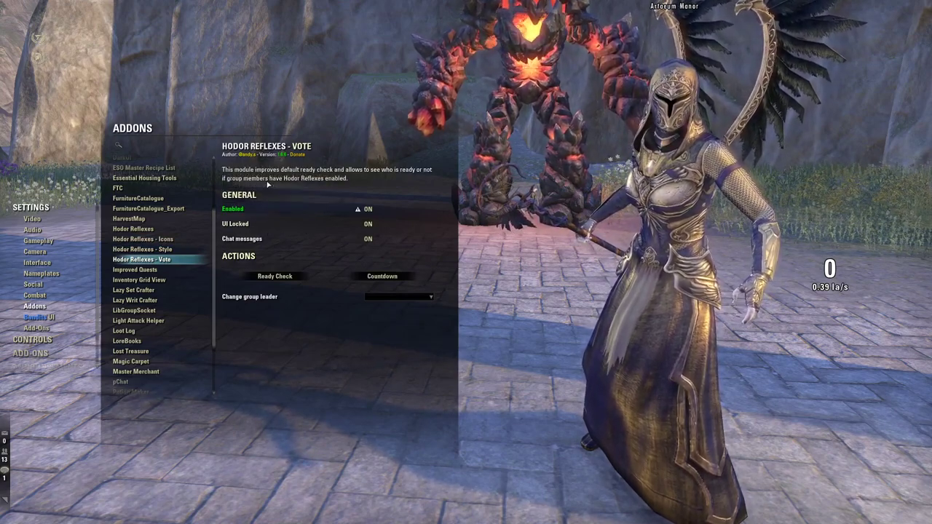
click(146, 240)
click(146, 249)
click(145, 259)
click(154, 229)
Scroll down the addon list and open the Light Attack Helper settings.
scroll(277, 211, down, 4)
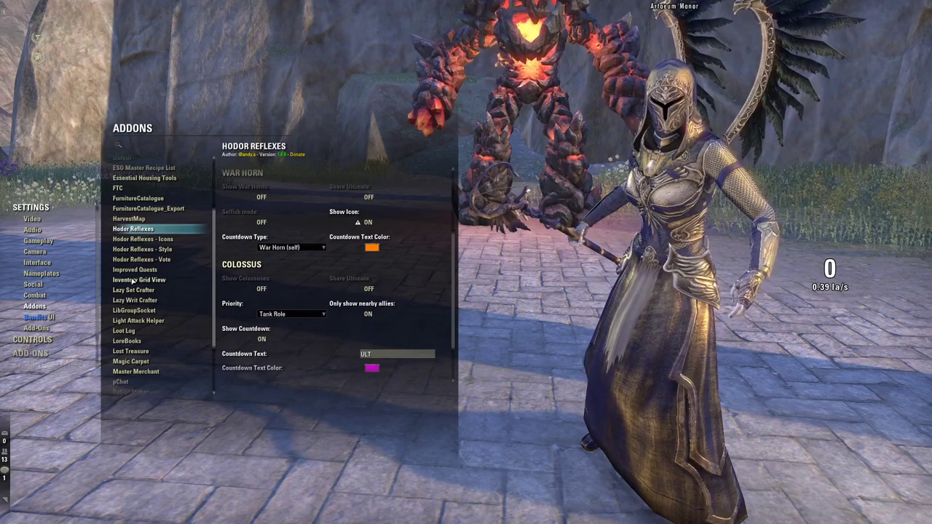
scroll(133, 280, down, 2)
click(139, 277)
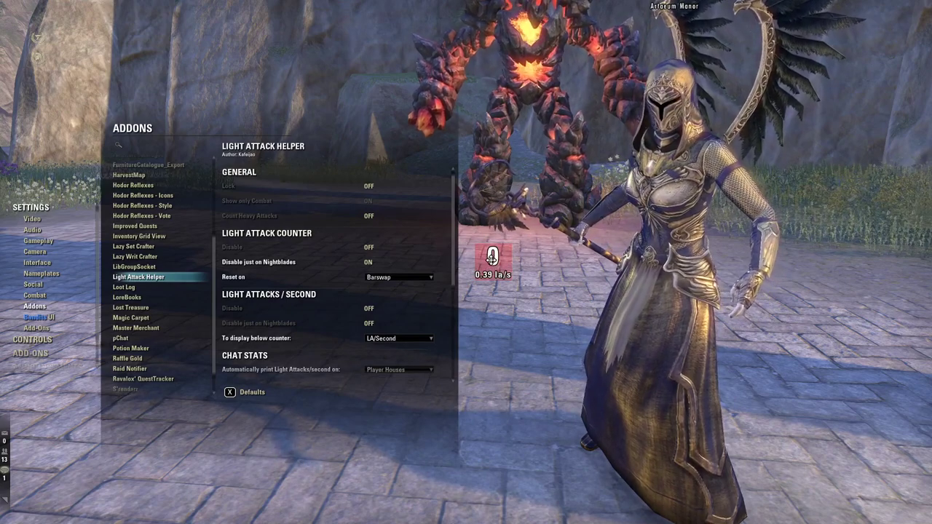
scroll(300, 257, down, 3)
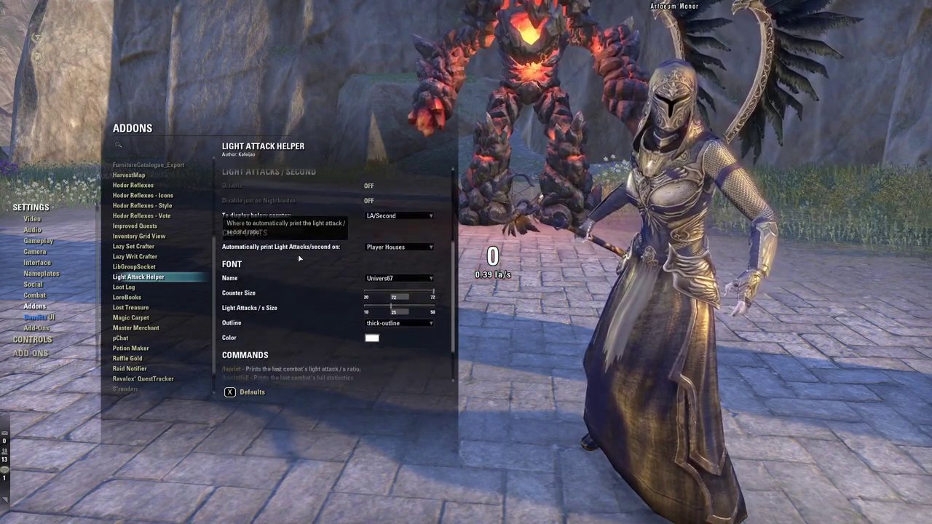
scroll(300, 256, down, 2)
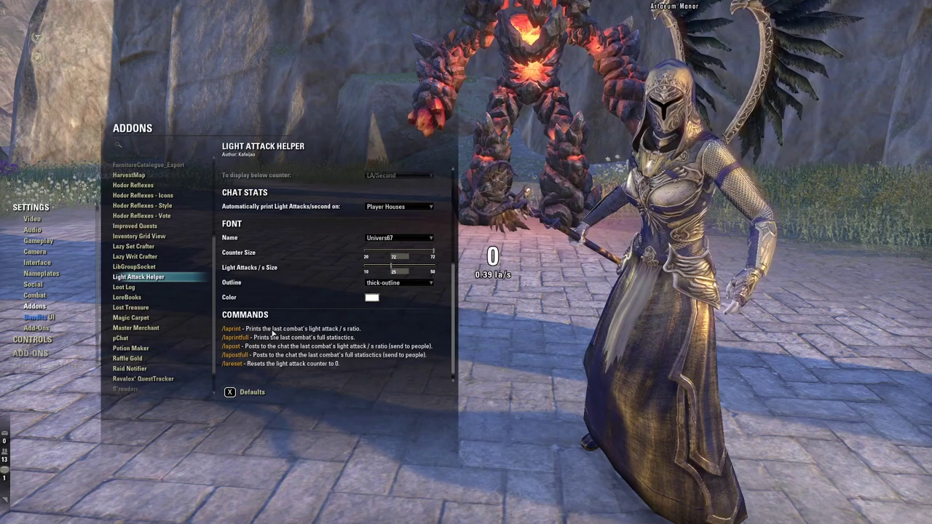
scroll(340, 254, up, 2)
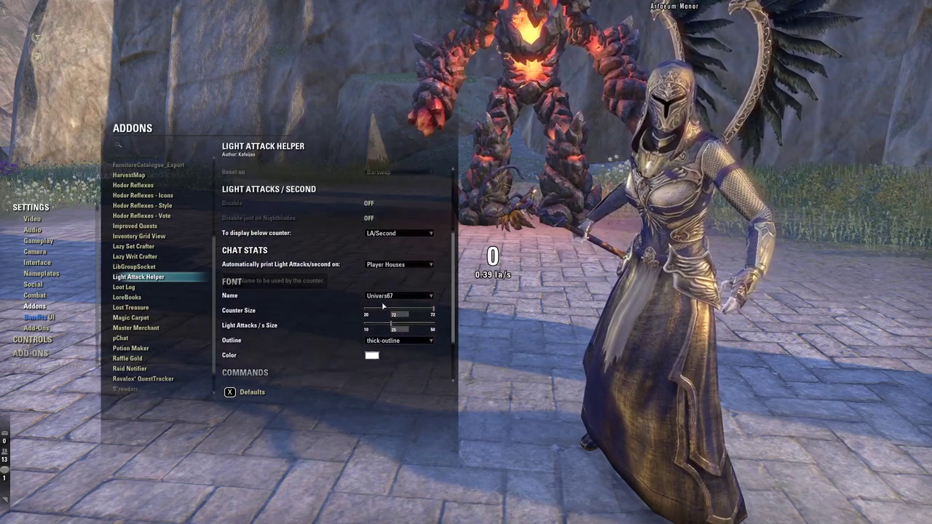
scroll(369, 344, up, 2)
scroll(139, 346, down, 1)
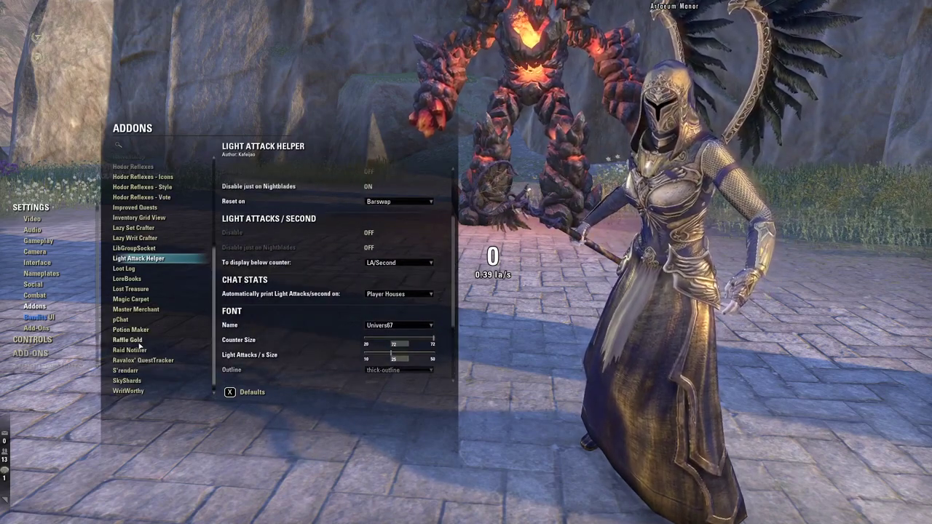
click(140, 351)
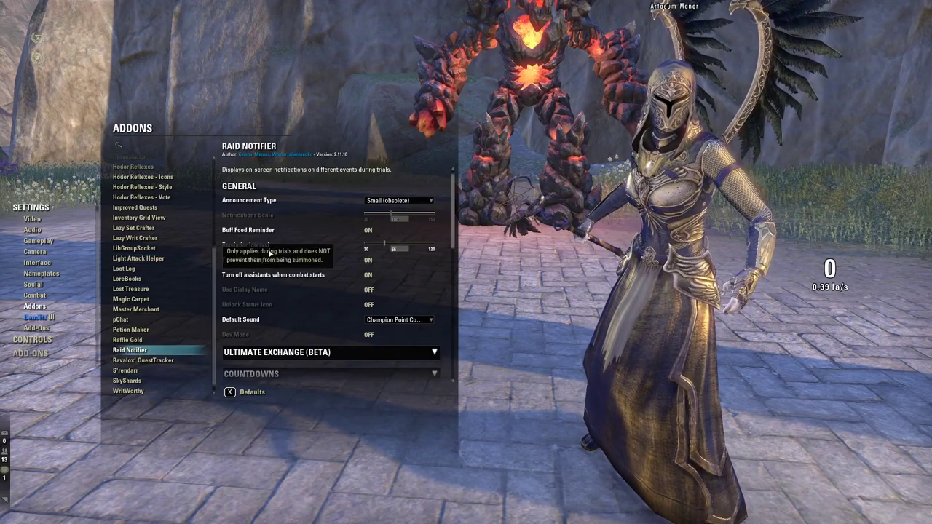
In Raid Notifier, expand the Hel Ra Citadel and Aetherian Archives alert options.
scroll(365, 222, down, 10)
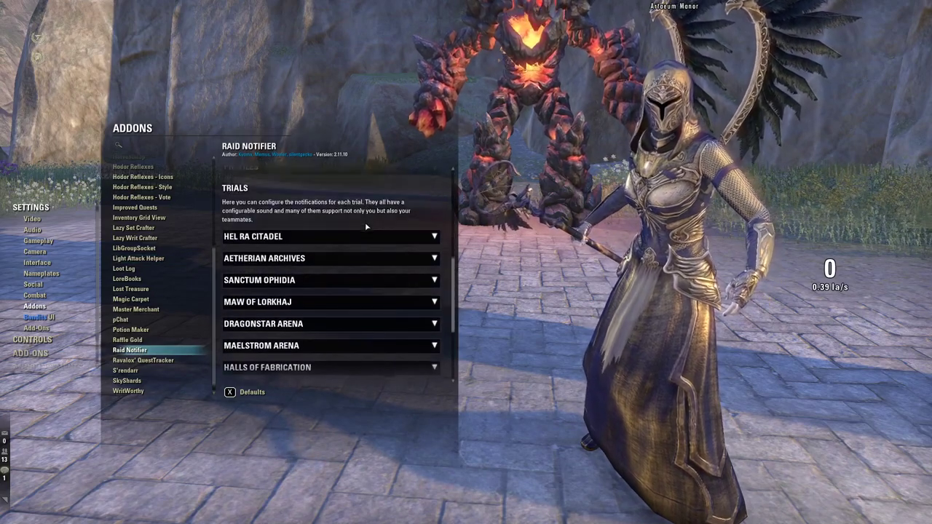
scroll(381, 248, up, 10)
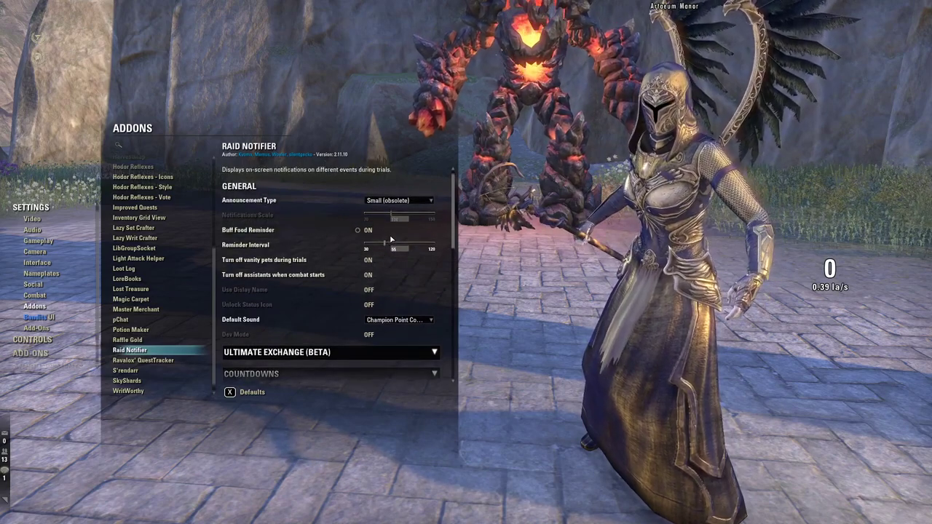
scroll(388, 240, down, 5)
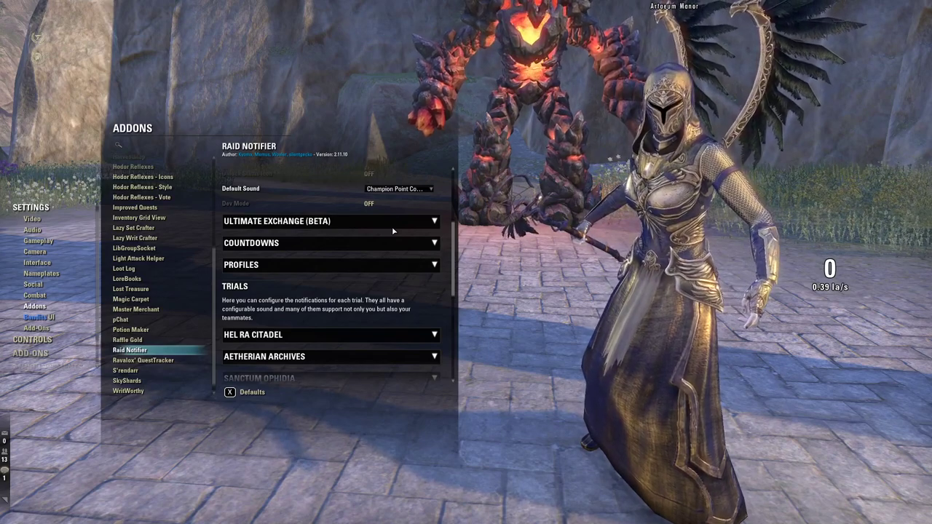
scroll(392, 230, down, 3)
click(347, 264)
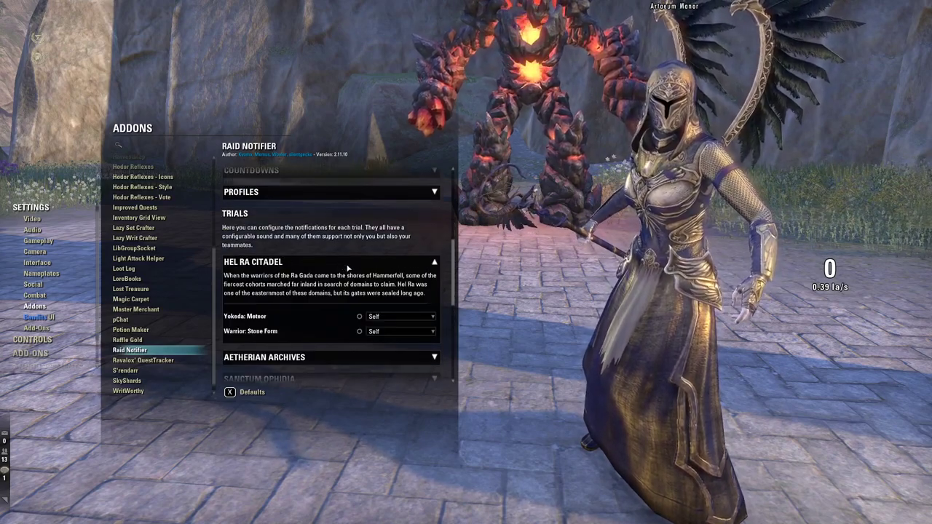
scroll(342, 264, down, 4)
click(308, 256)
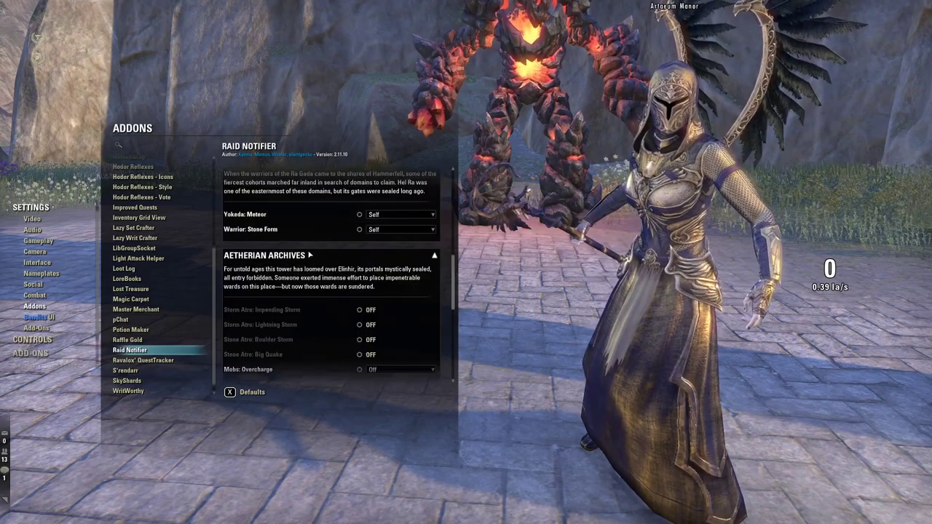
scroll(310, 251, down, 3)
scroll(310, 241, down, 3)
Expand Sanctum Ophidia alerts, then collapse Sanctum Ophidia and Aetherian Archives again.
click(311, 232)
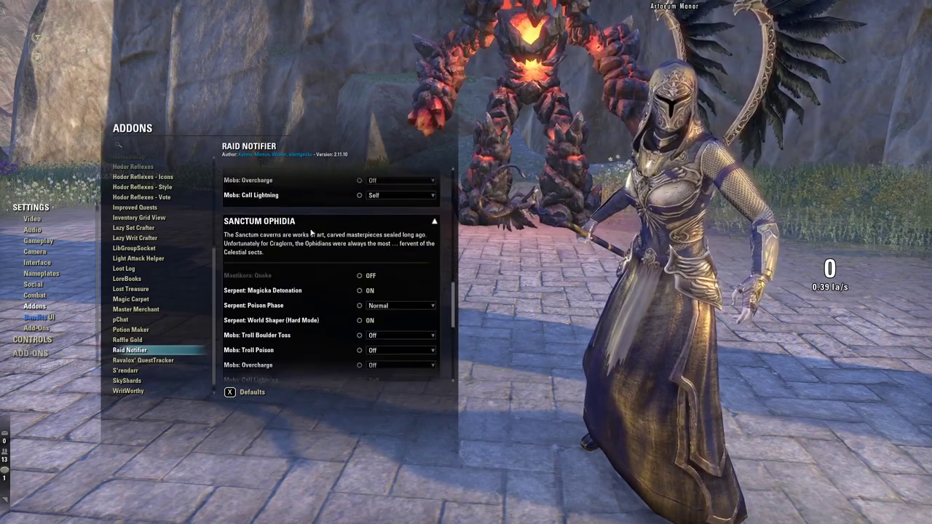
scroll(313, 233, down, 2)
scroll(327, 240, up, 1)
click(349, 245)
scroll(354, 252, up, 1)
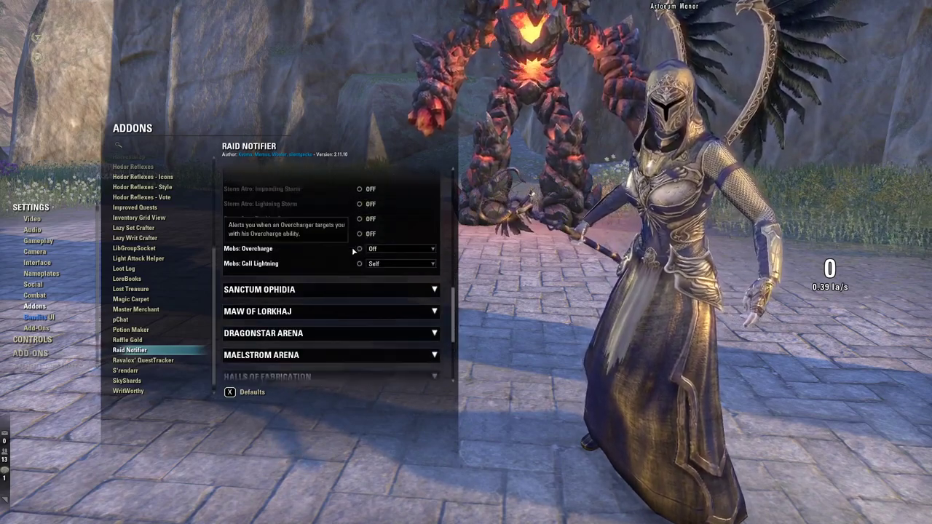
scroll(346, 258, up, 3)
click(335, 267)
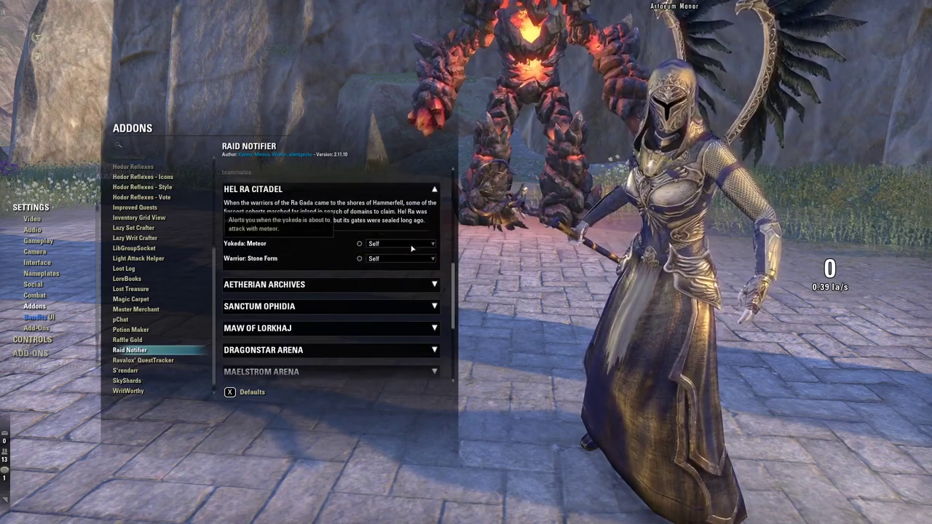
Keep Warrior: Stone Form alerts on Self, view Improved Quests, then switch to the Add-Ons list.
click(381, 266)
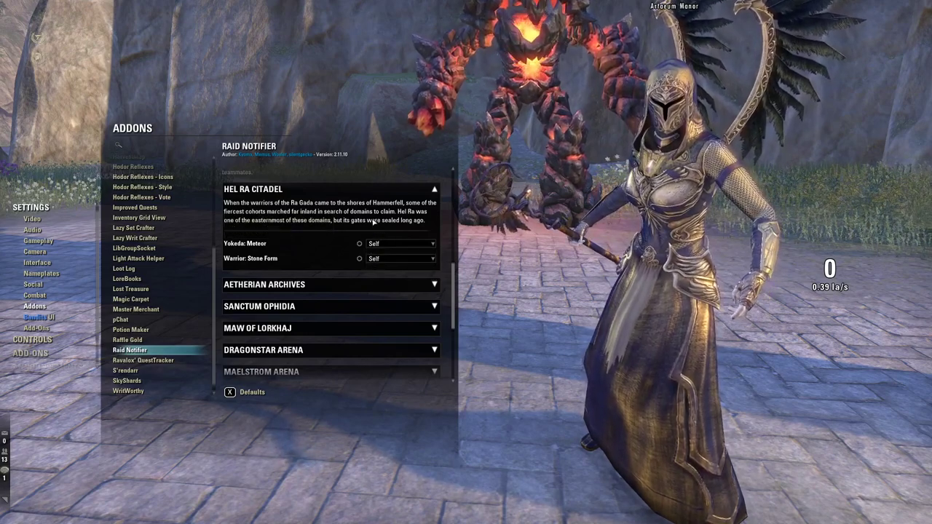
scroll(393, 226, down, 1)
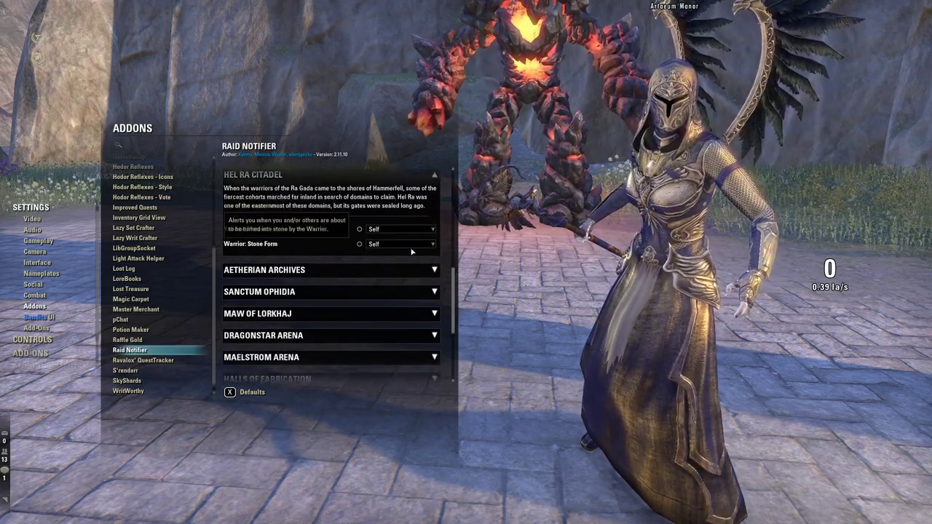
scroll(416, 277, down, 5)
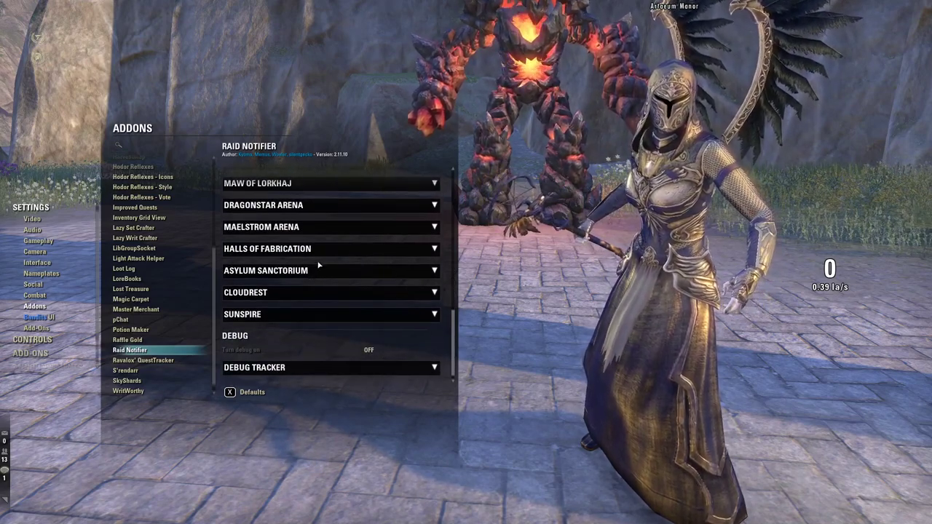
scroll(337, 283, up, 10)
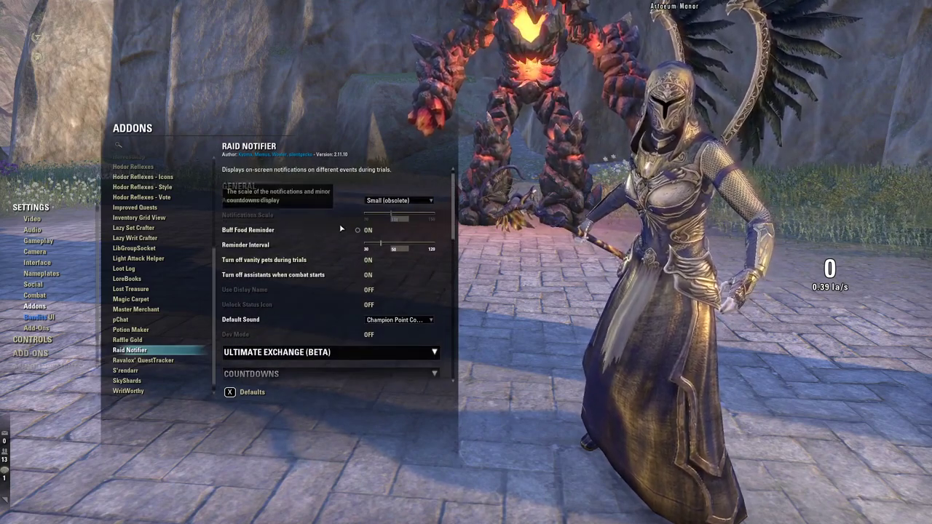
scroll(167, 289, up, 5)
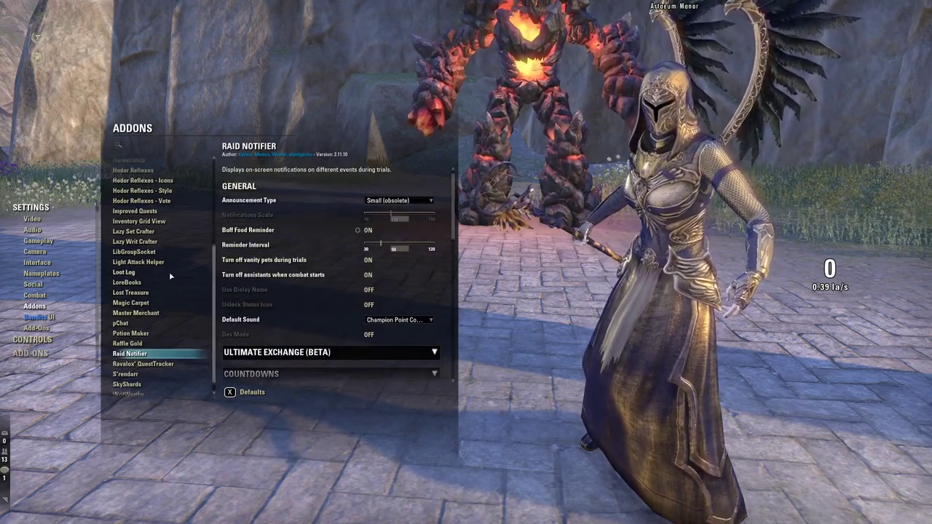
click(135, 338)
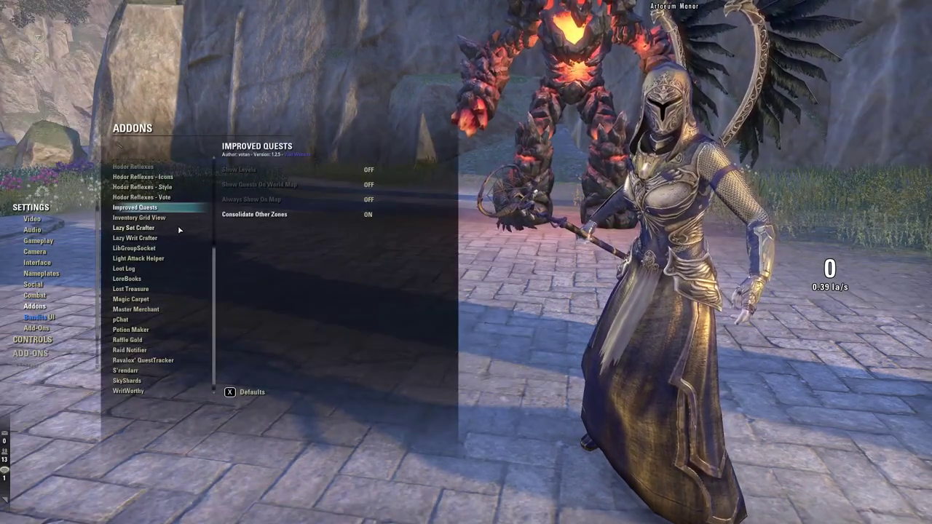
click(35, 328)
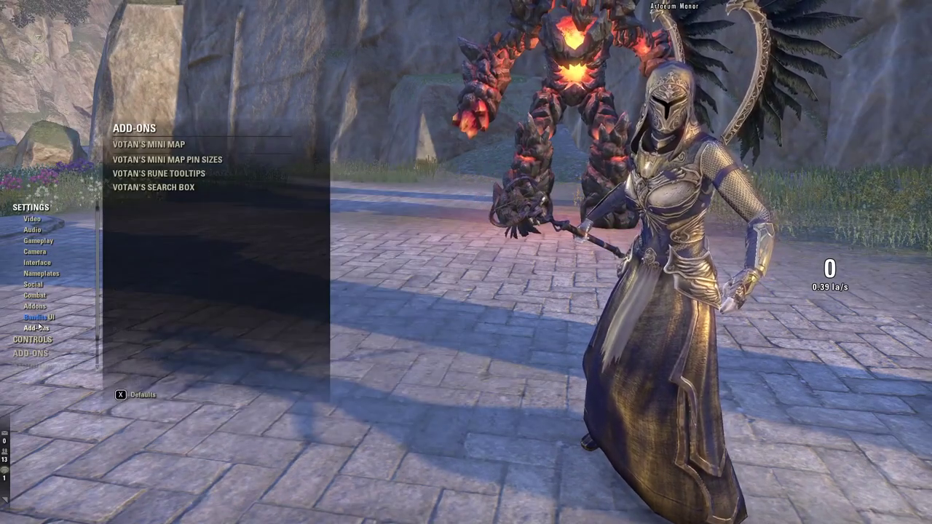
click(156, 146)
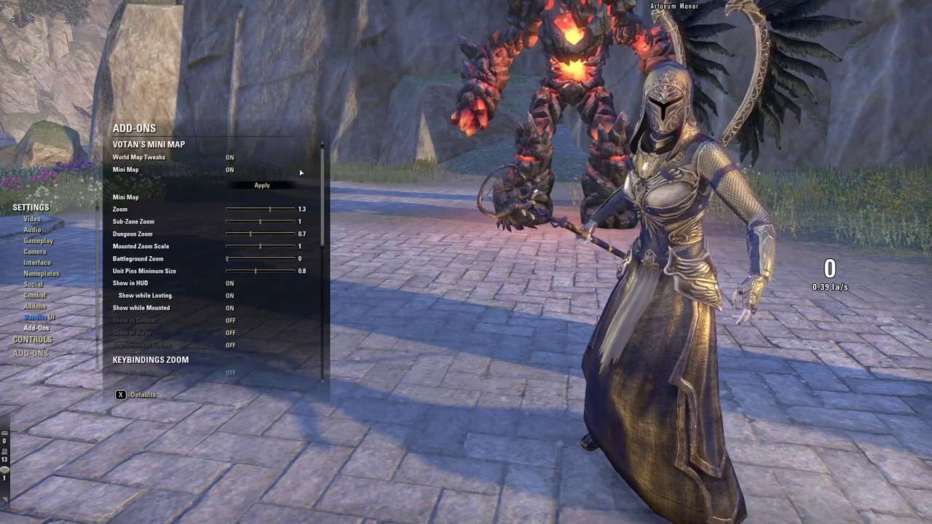
scroll(267, 228, down, 2)
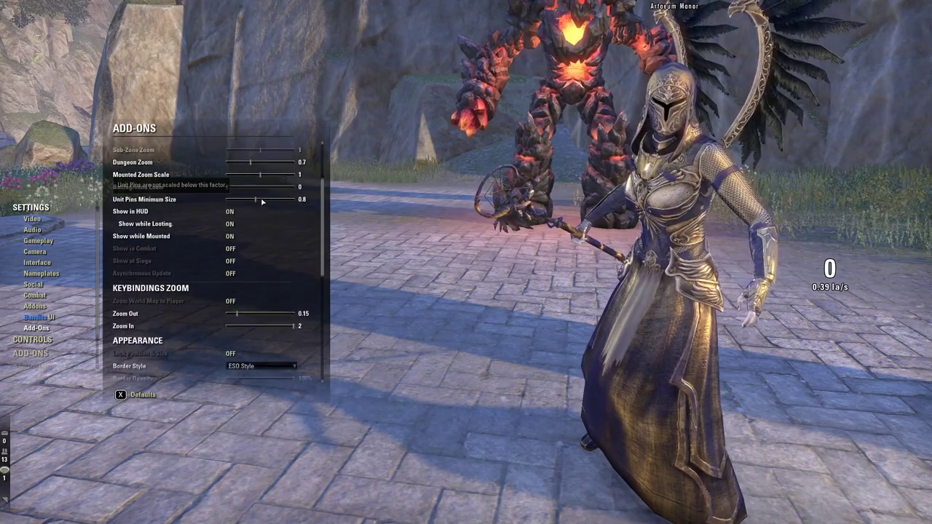
scroll(267, 228, up, 2)
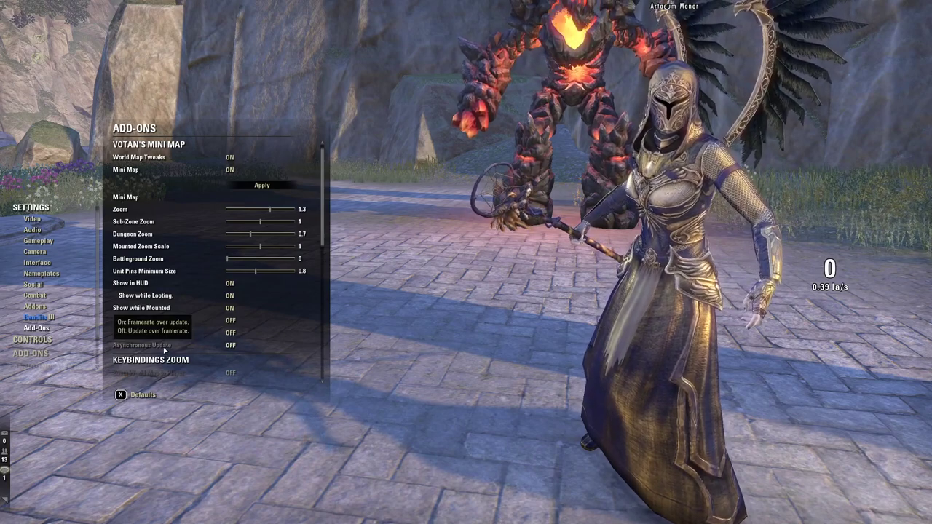
scroll(159, 354, down, 6)
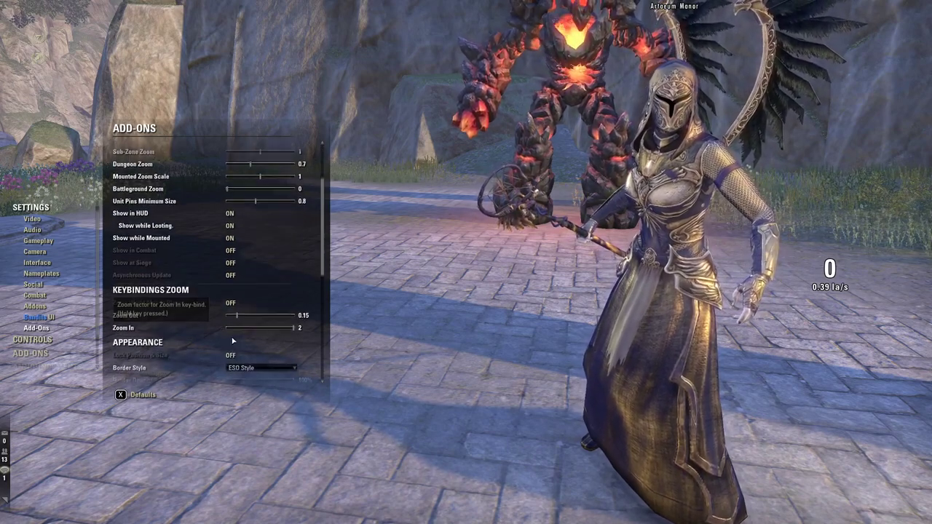
scroll(286, 237, up, 2)
scroll(286, 237, down, 4)
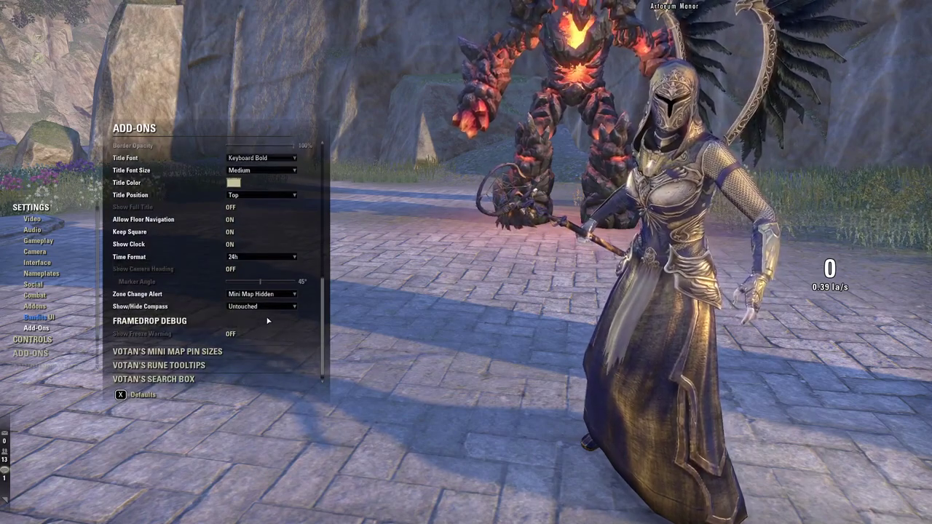
key(Escape)
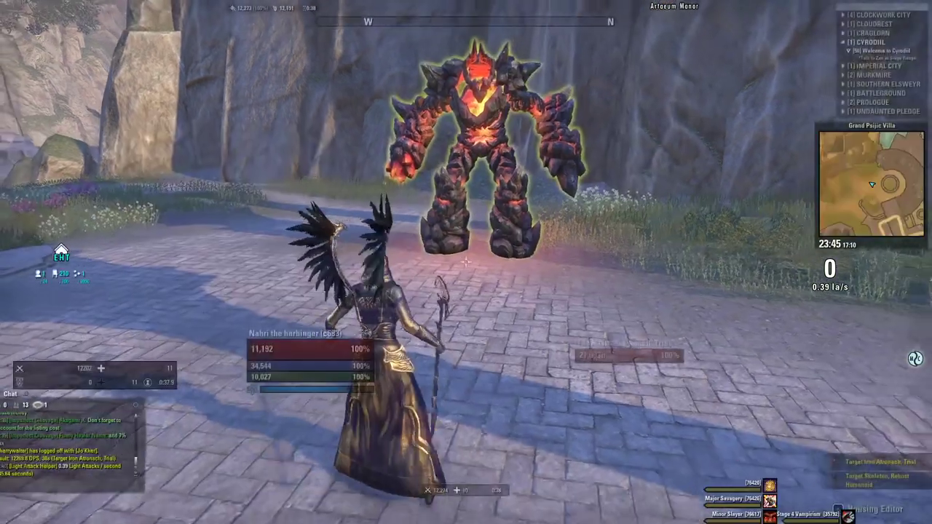
Walk the character toward the atronach and reposition the minimap window.
key(w)
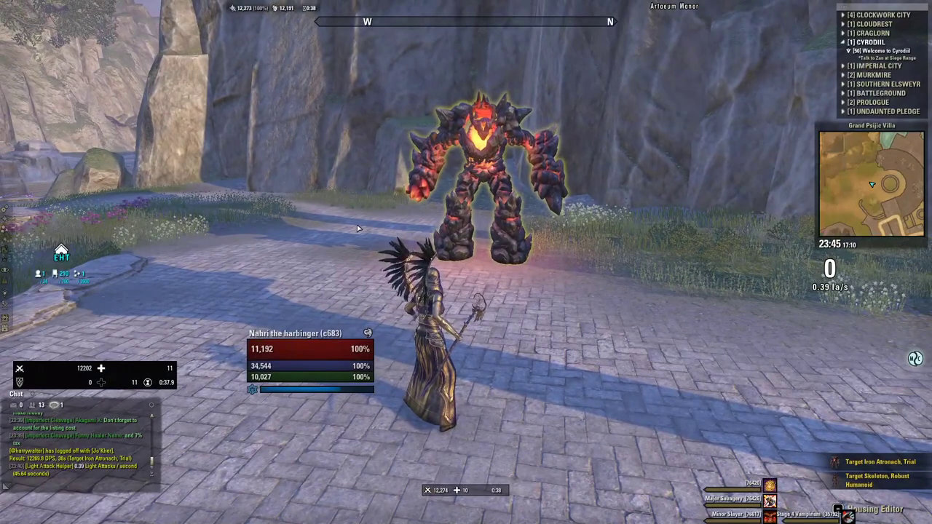
mouse_move(872, 129)
mouse_down()
mouse_move(410, 97)
mouse_move(479, 115)
mouse_move(526, 105)
mouse_move(882, 133)
mouse_up()
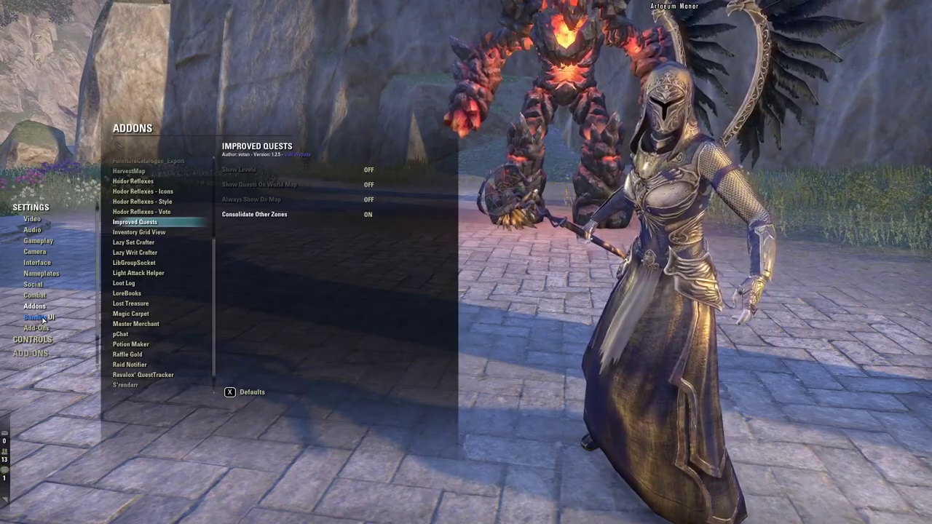
Open Inventory Grid View's settings, showing the Clean by Tonyleila skin and Magic outline quality.
scroll(146, 263, up, 5)
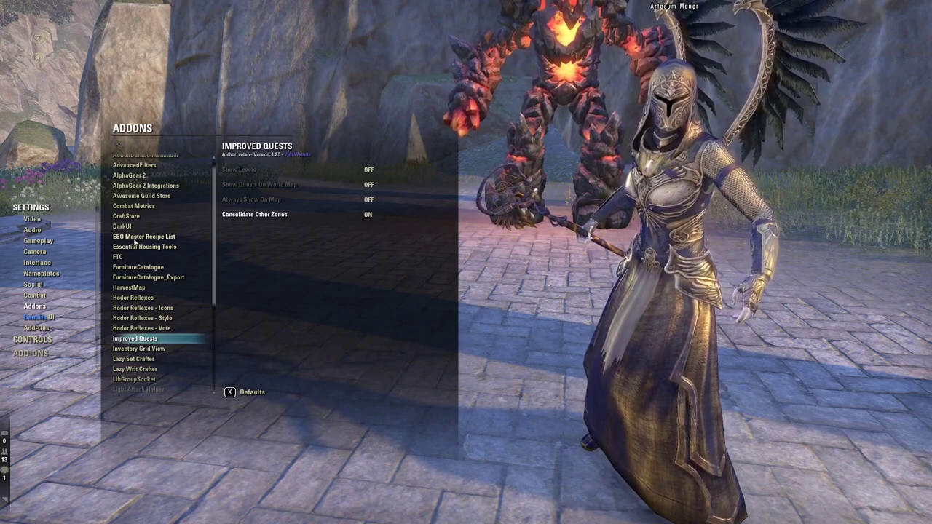
scroll(150, 291, down, 3)
click(139, 320)
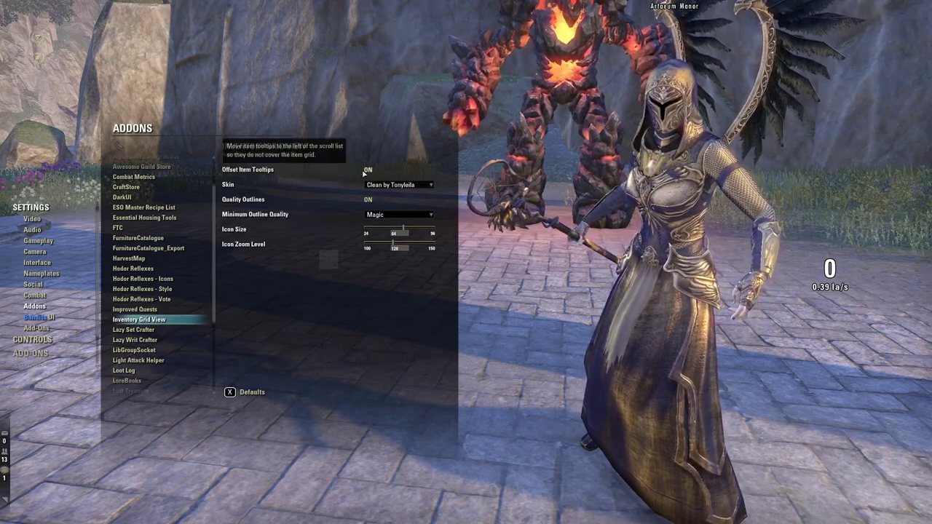
click(380, 216)
click(380, 216)
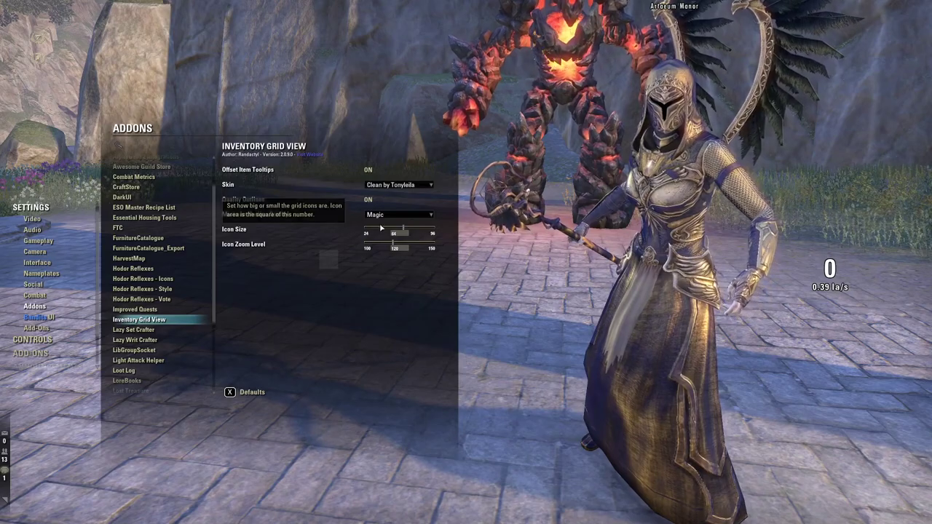
key(Escape)
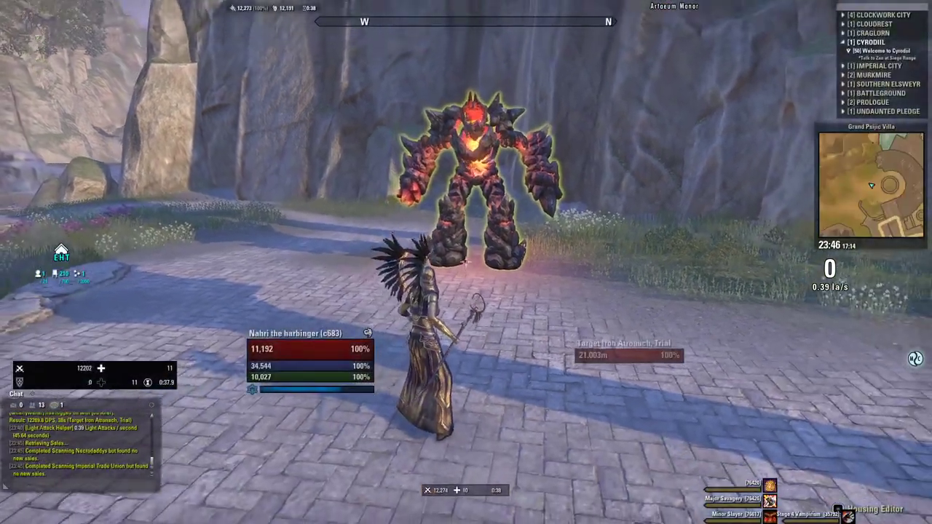
key(i)
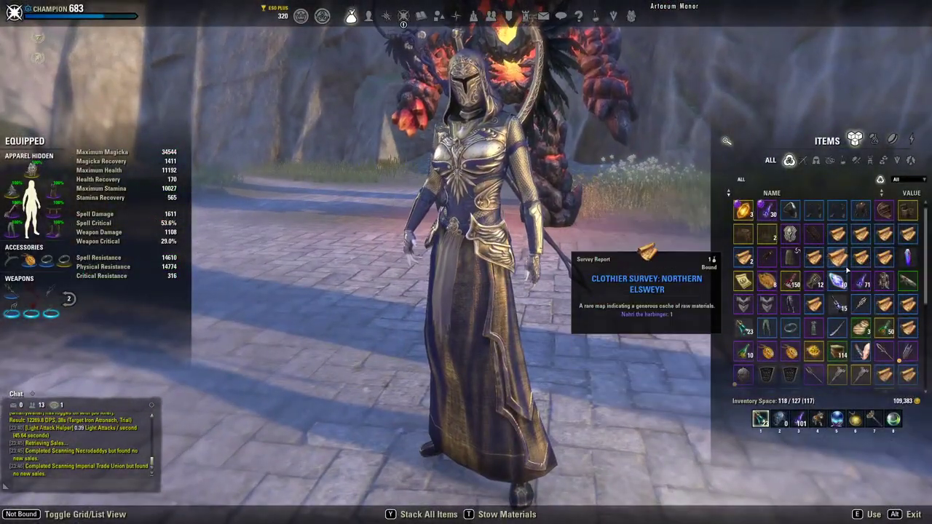
scroll(861, 309, down, 5)
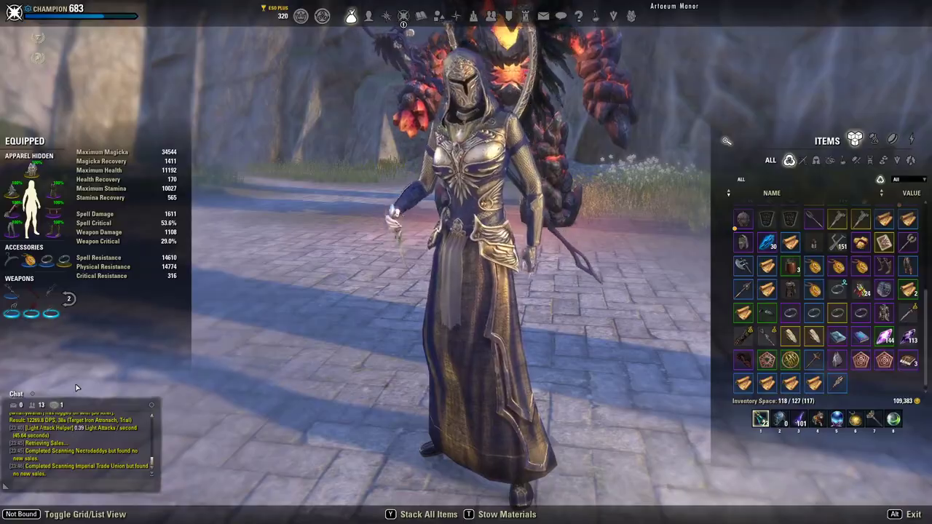
key(Escape)
key(Escape)
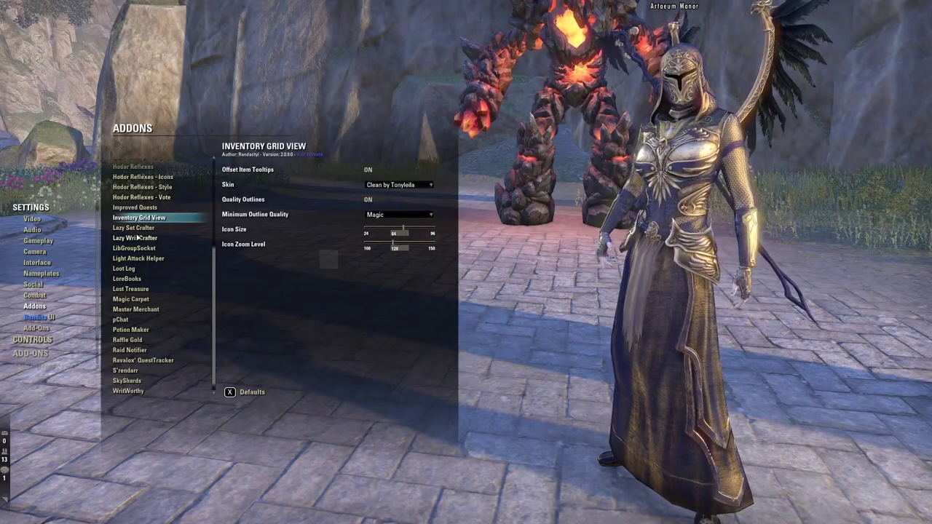
View the Lazy Set Crafter, Loot Log and LoreBooks options, then exit the menu to the game.
scroll(152, 227, up, 1)
click(149, 242)
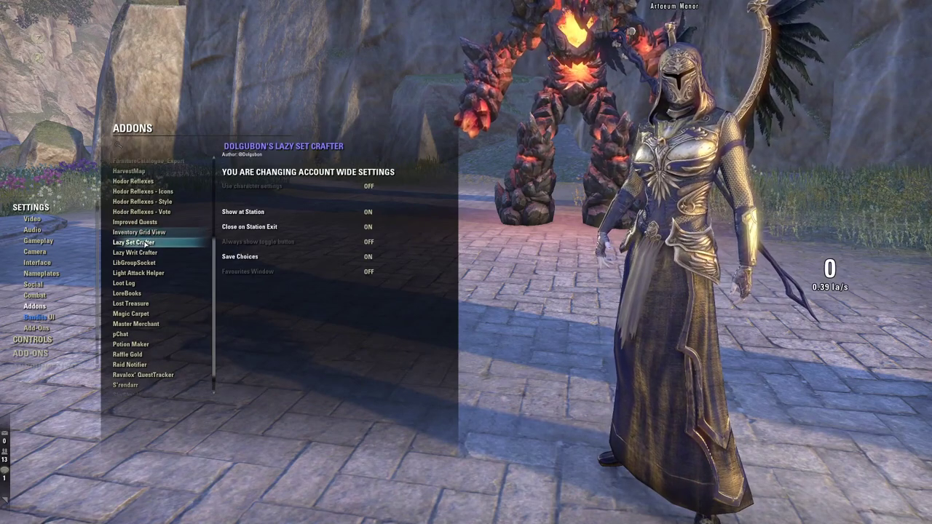
click(130, 284)
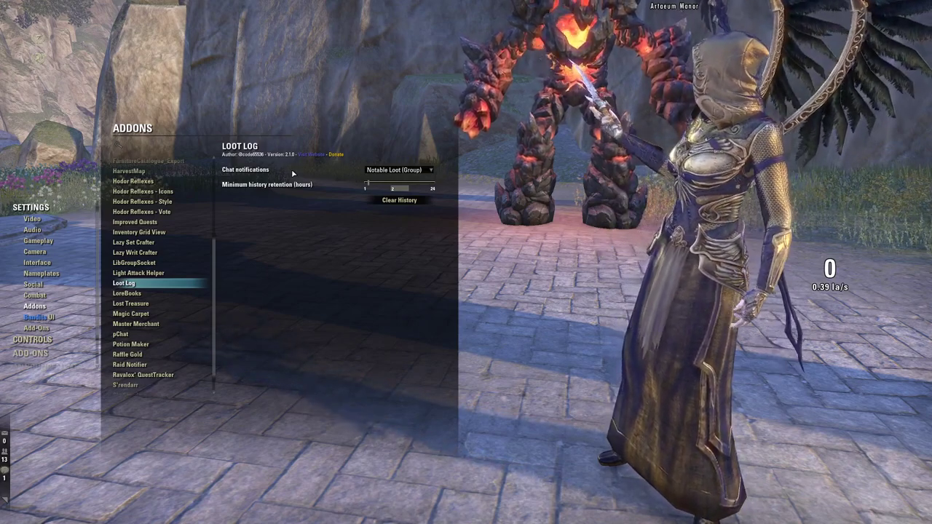
click(128, 294)
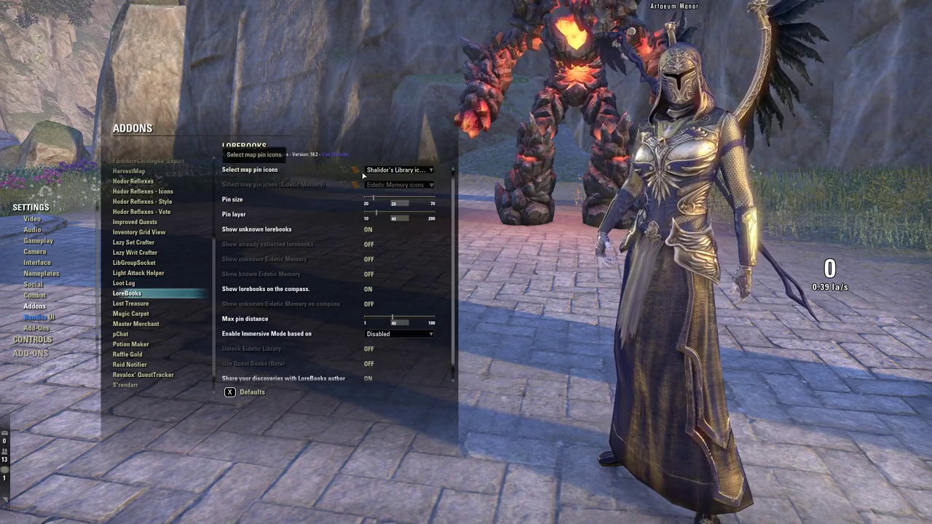
scroll(277, 211, down, 1)
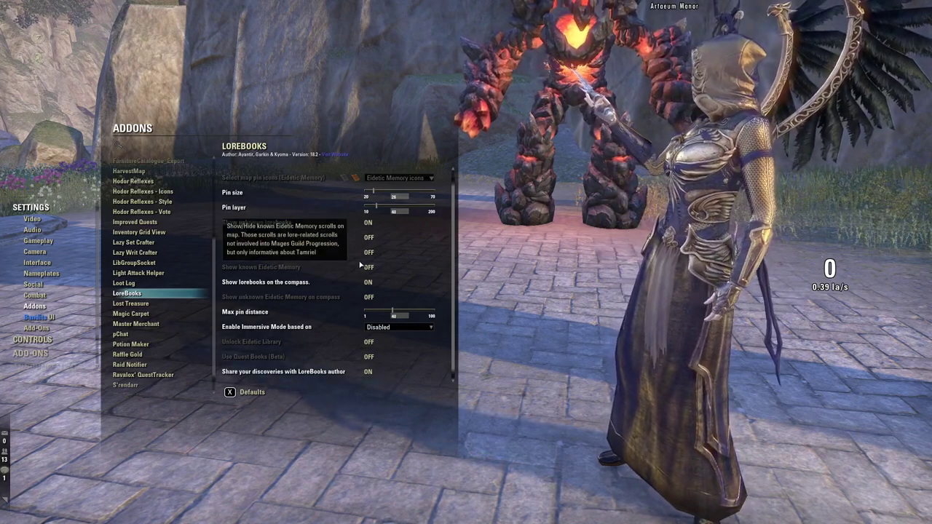
scroll(346, 292, up, 1)
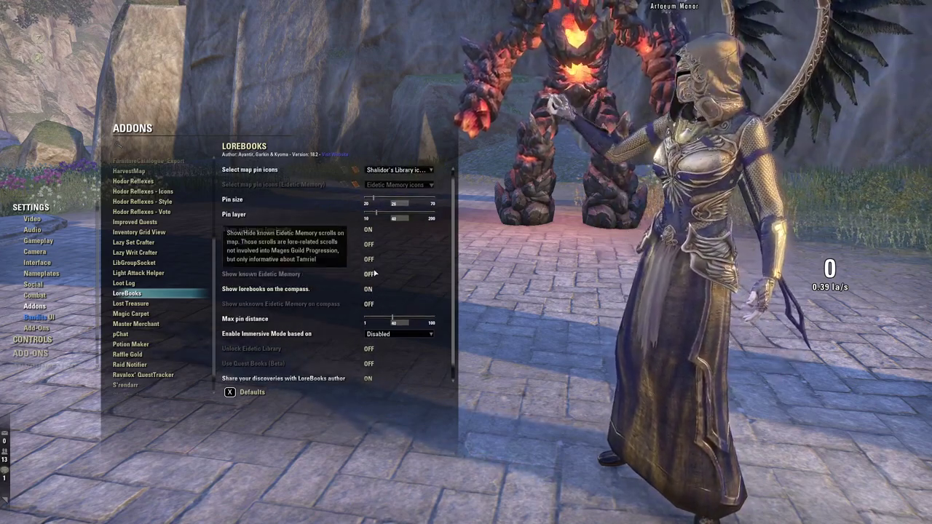
key(Escape)
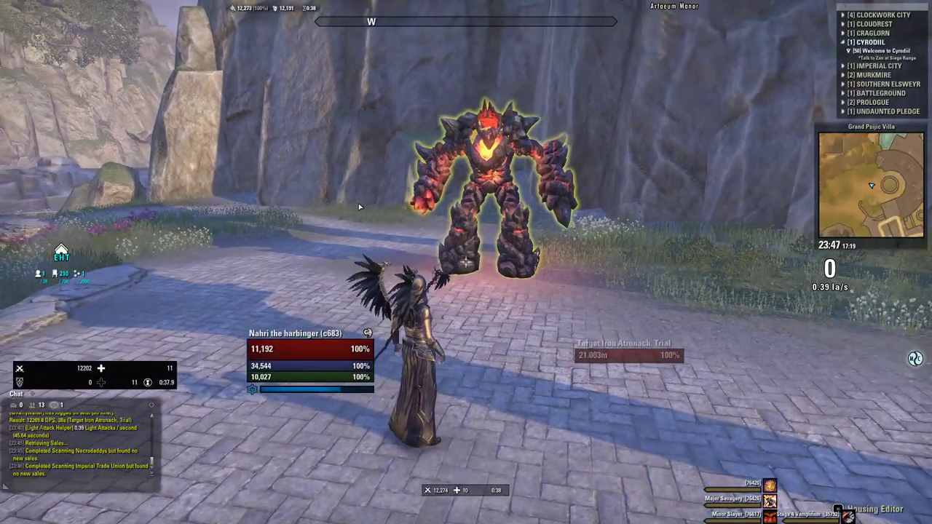
Open the map, go up to The Aurbis, then drill into Tamriel and The Rift zone.
key(m)
right_click(464, 231)
right_click(464, 238)
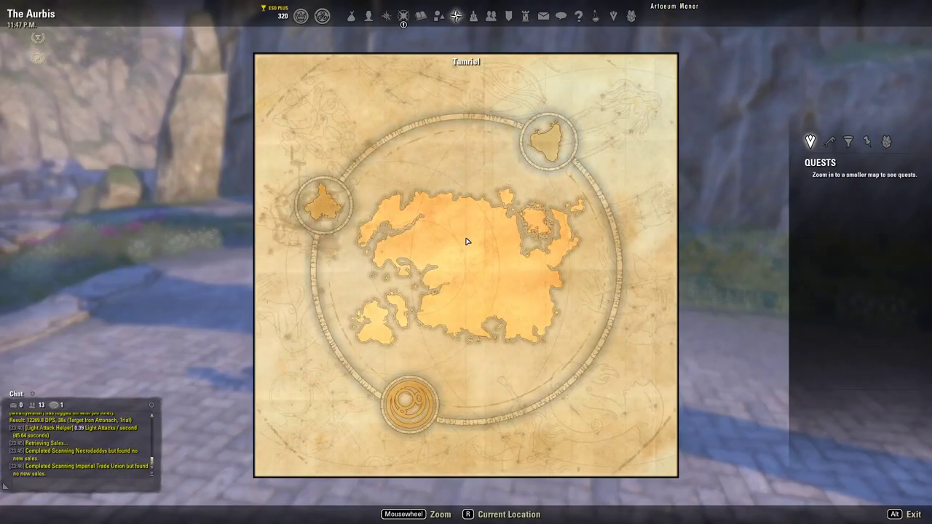
click(467, 241)
scroll(466, 241, up, 5)
scroll(552, 226, down, 2)
click(551, 225)
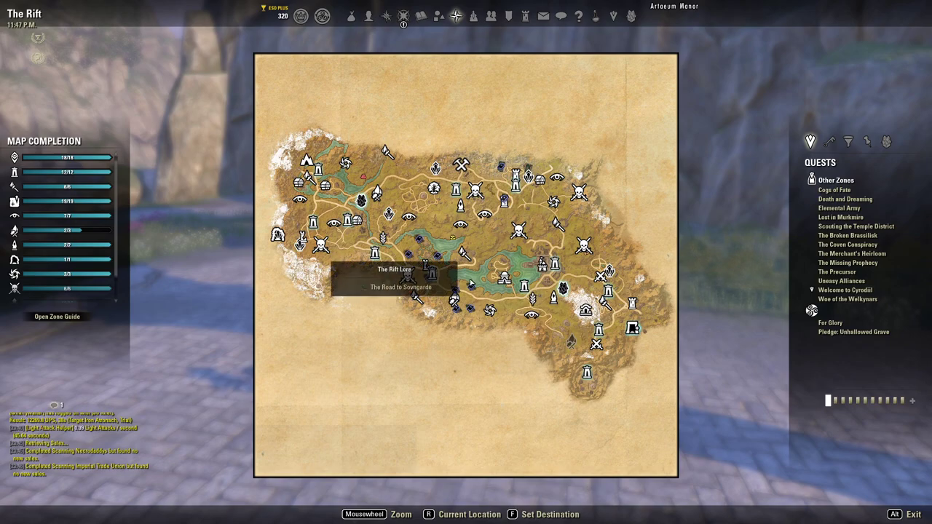
key(Escape)
key(Escape)
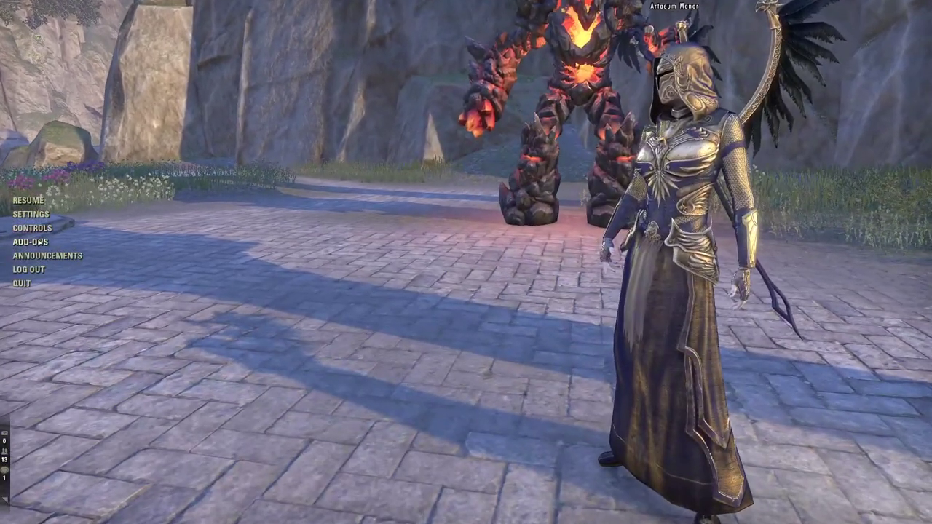
From the game menu, go to Settings > Addons, view Lost Treasure's options, then select SkyShards.
click(41, 241)
click(32, 215)
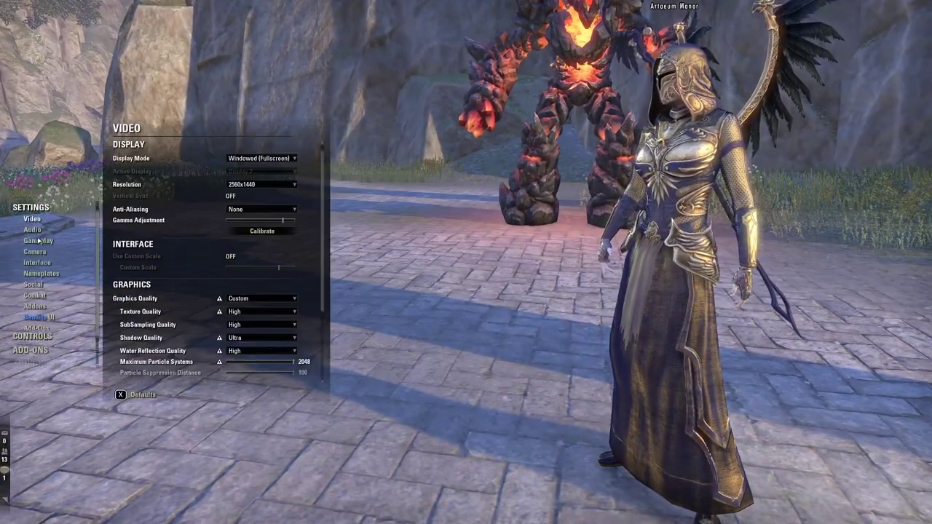
click(36, 306)
scroll(142, 295, down, 2)
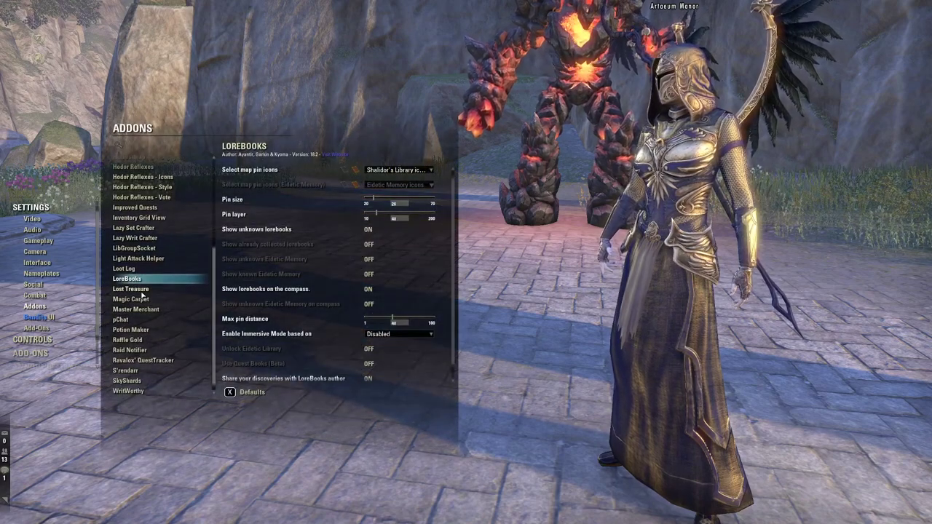
click(141, 290)
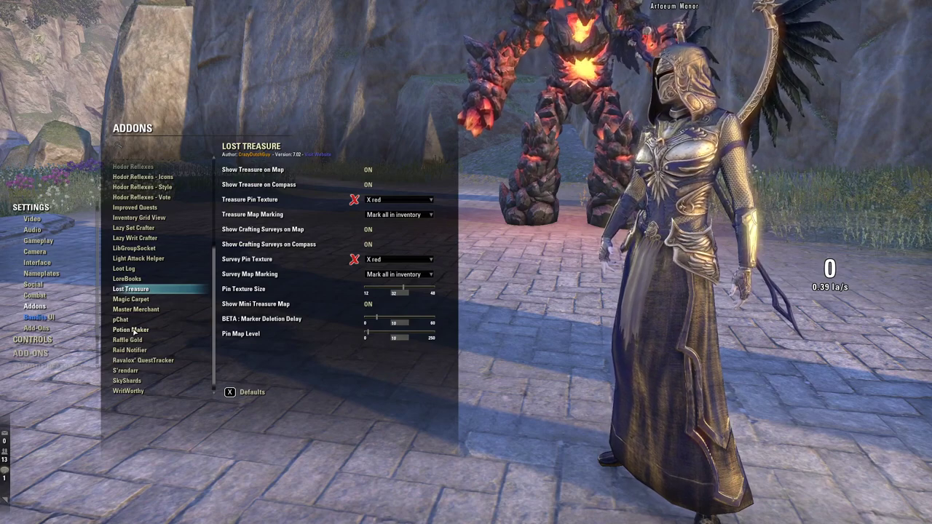
click(125, 380)
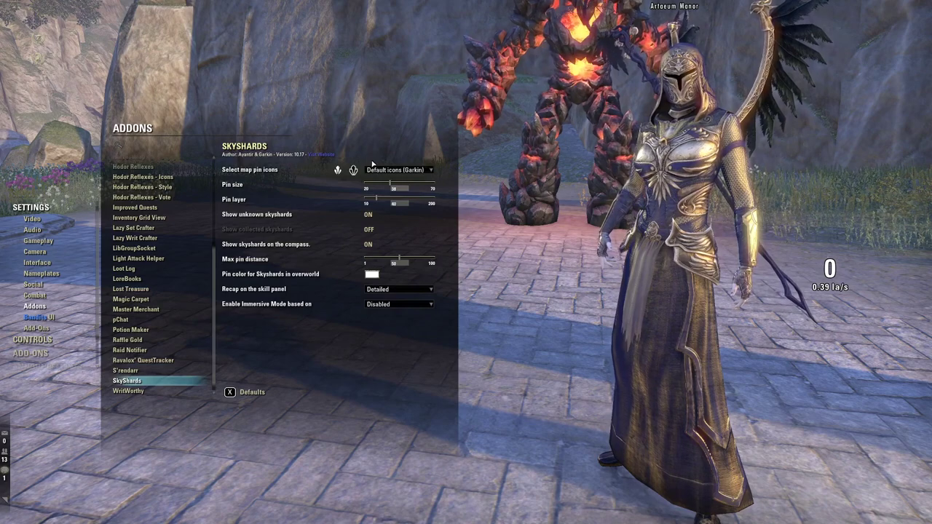